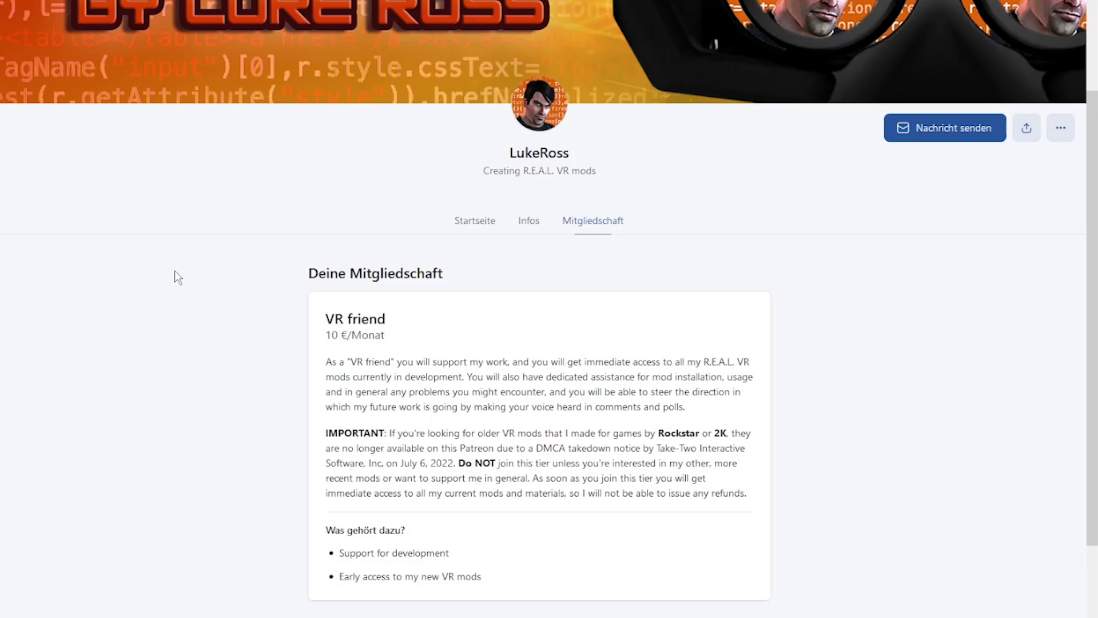
Download REAL_mod_by_LukeRoss_v10_0_2.zip from the "High On Life and Atomic Heart" post
scroll(178, 277, "down", 15)
scroll(150, 292, "down", 2)
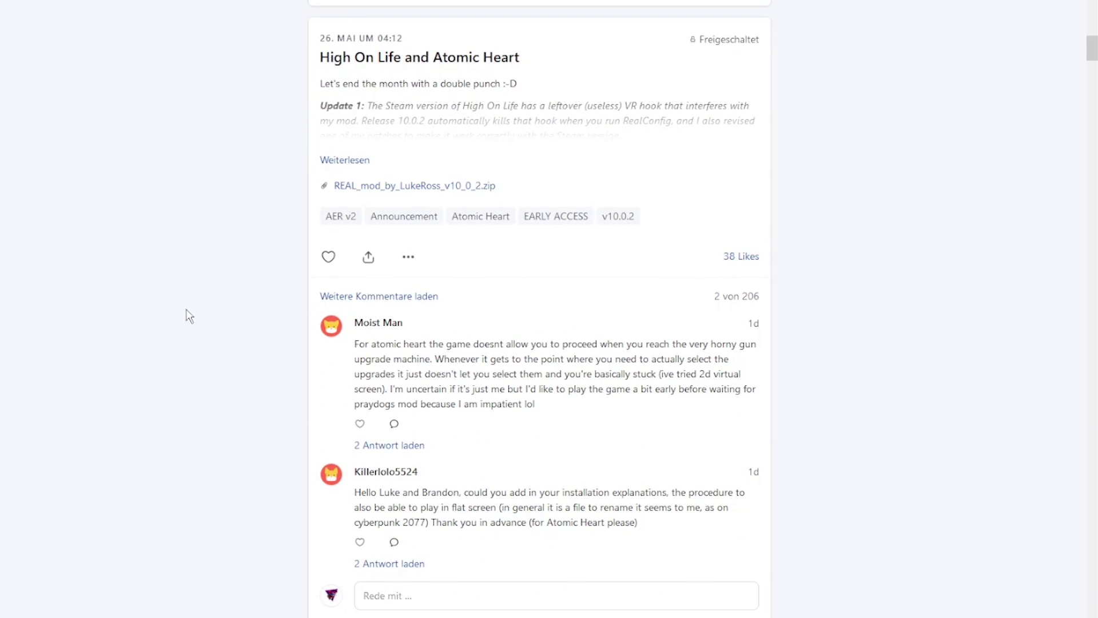
scroll(190, 317, "up", 1)
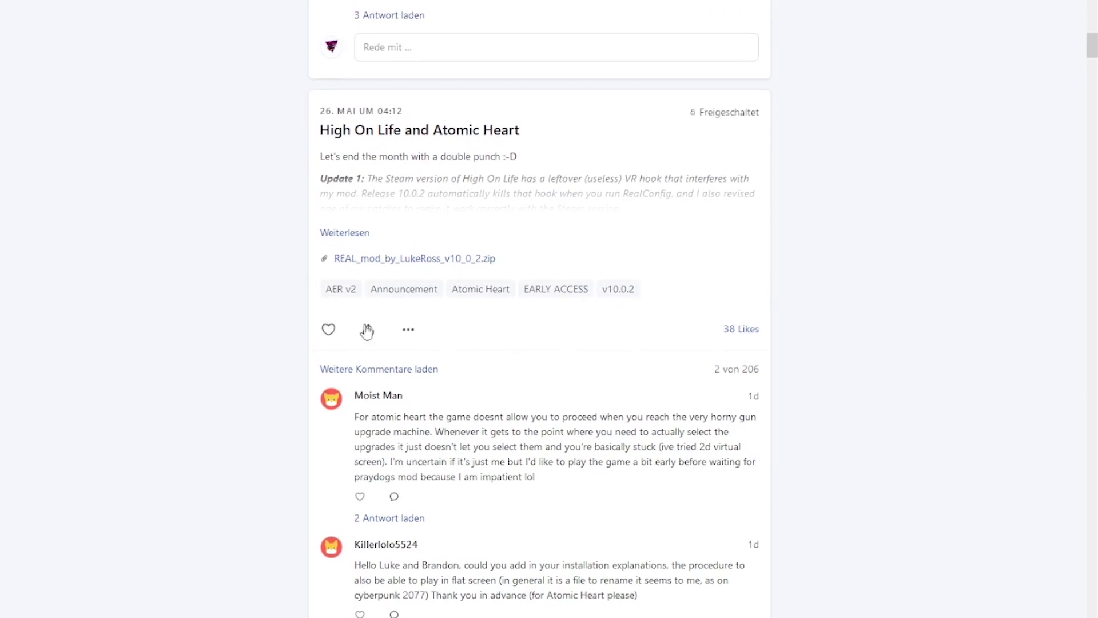
left_click(416, 266)
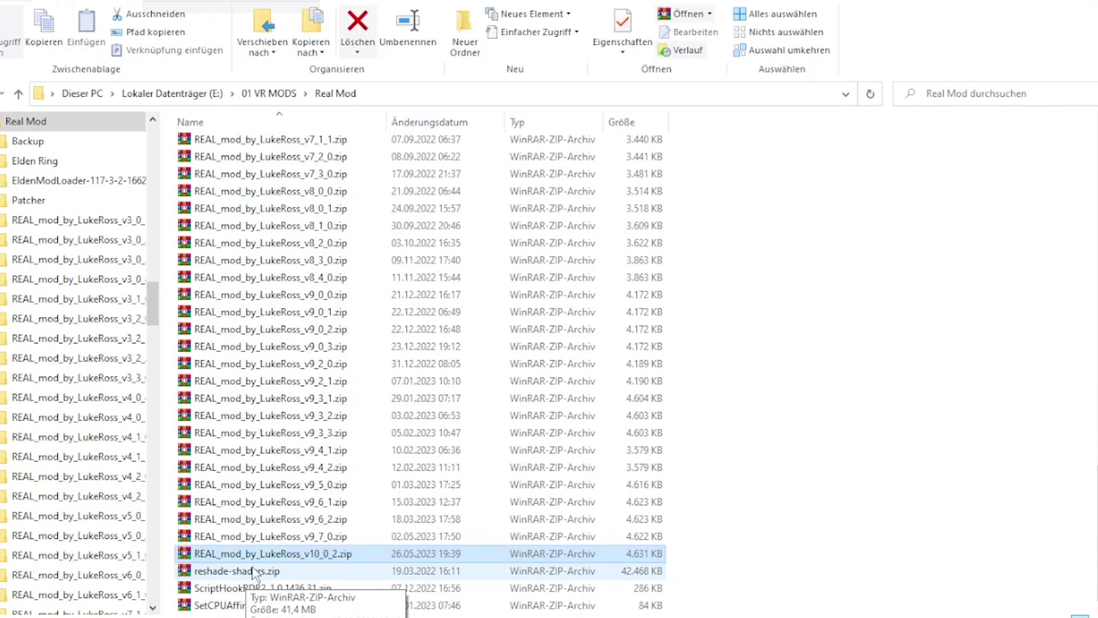
Open the extracted REAL_mod_by_LukeRoss_v10_0_2 folder in Real Mod and copy all of its contents
double_click(272, 564)
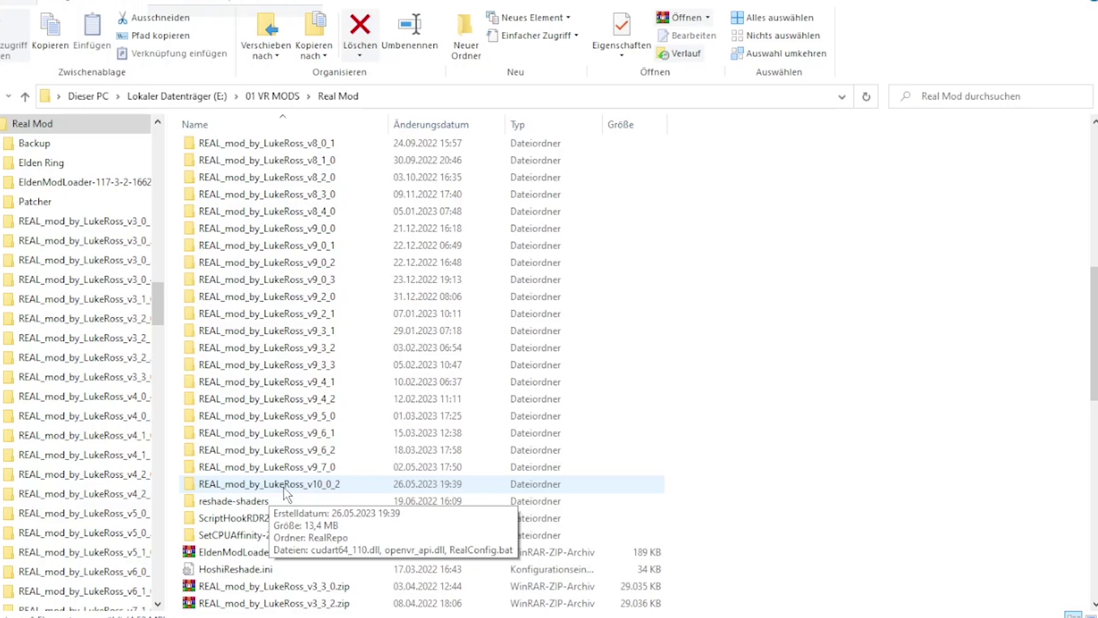
double_click(284, 488)
left_click_drag(296, 270, 264, 303)
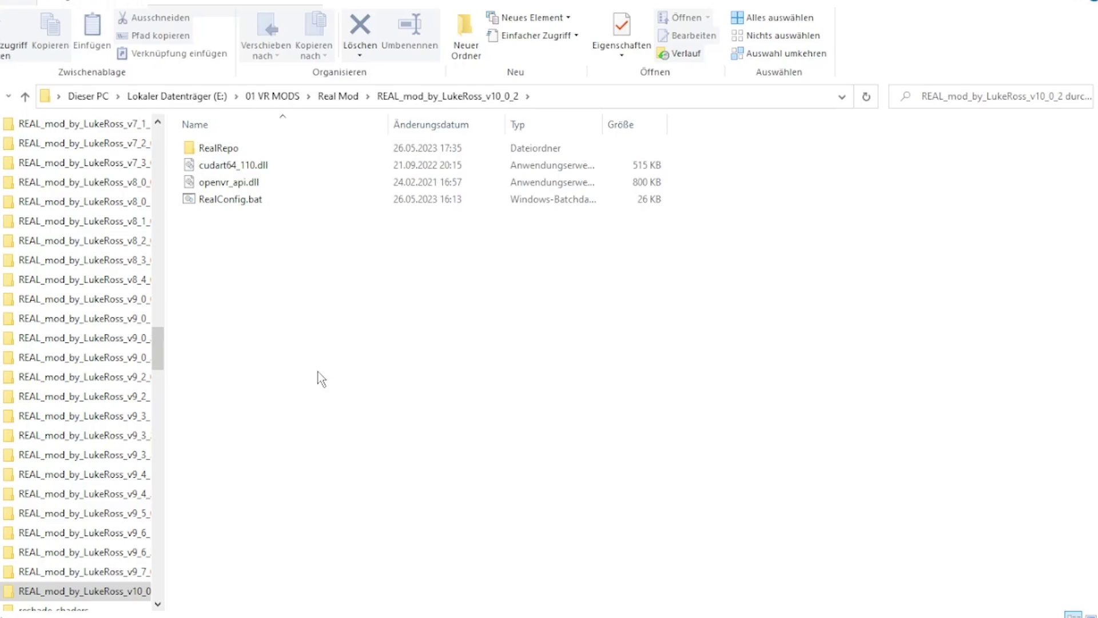
left_click_drag(328, 280, 200, 151)
right_click(200, 149)
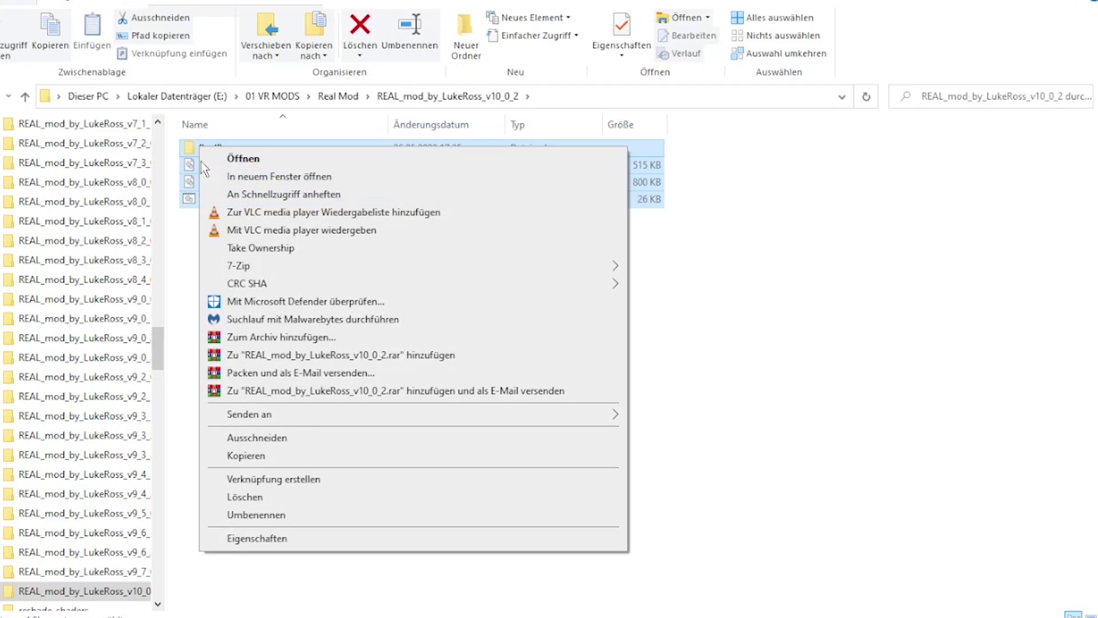
left_click(255, 456)
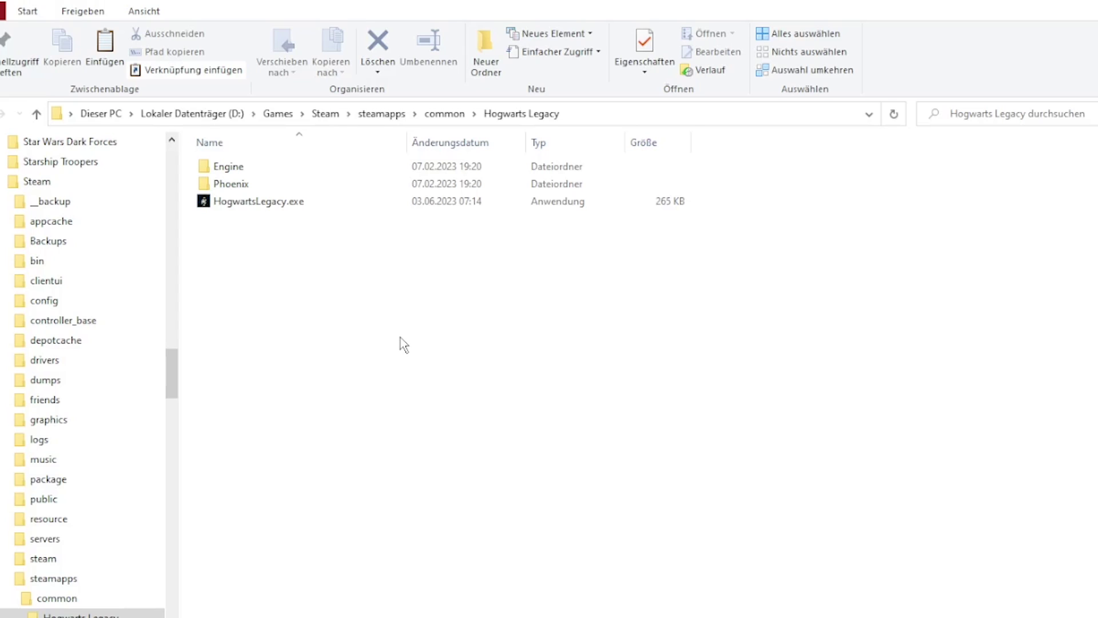
Go to the Phoenix\Binaries\Win64 folder inside the Hogwarts Legacy installation and select HogwartsLegacy.exe there
left_click(259, 207)
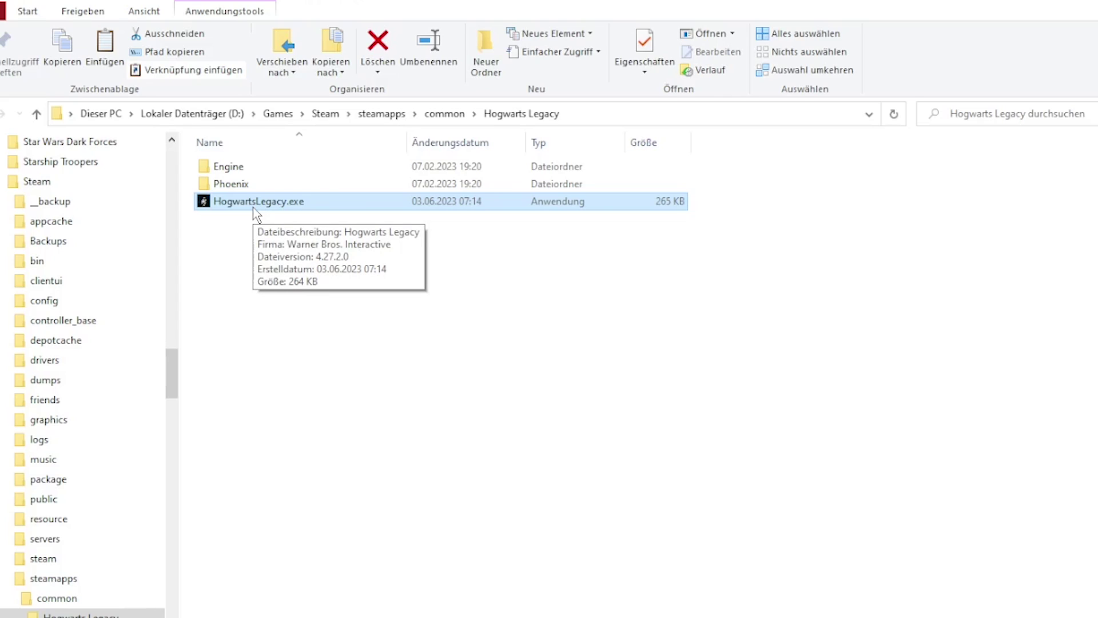
left_click(270, 238)
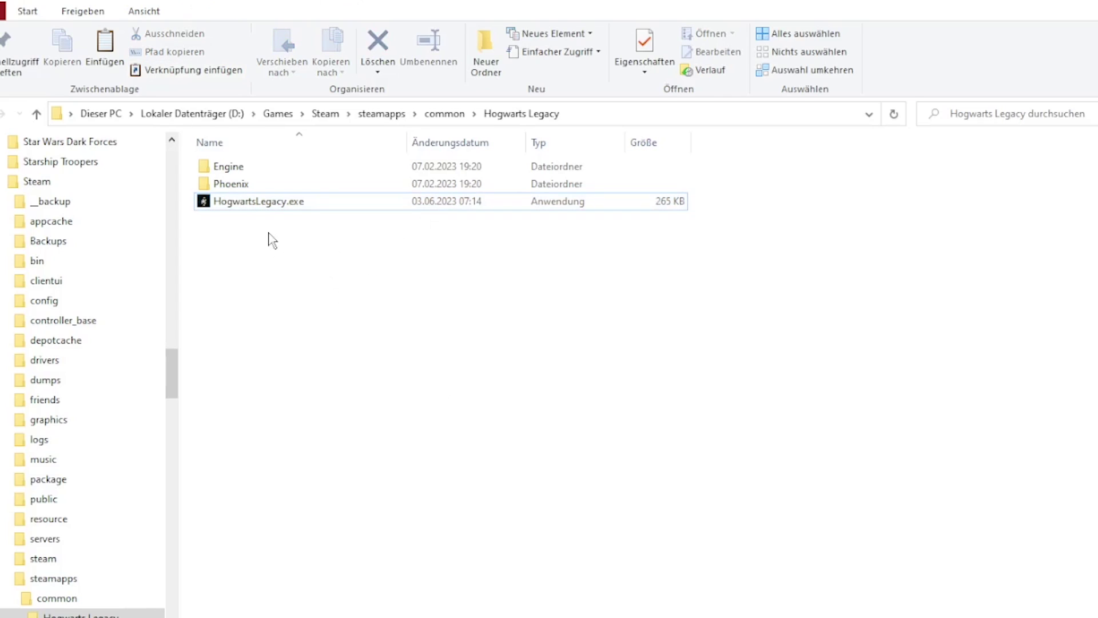
left_click(220, 183)
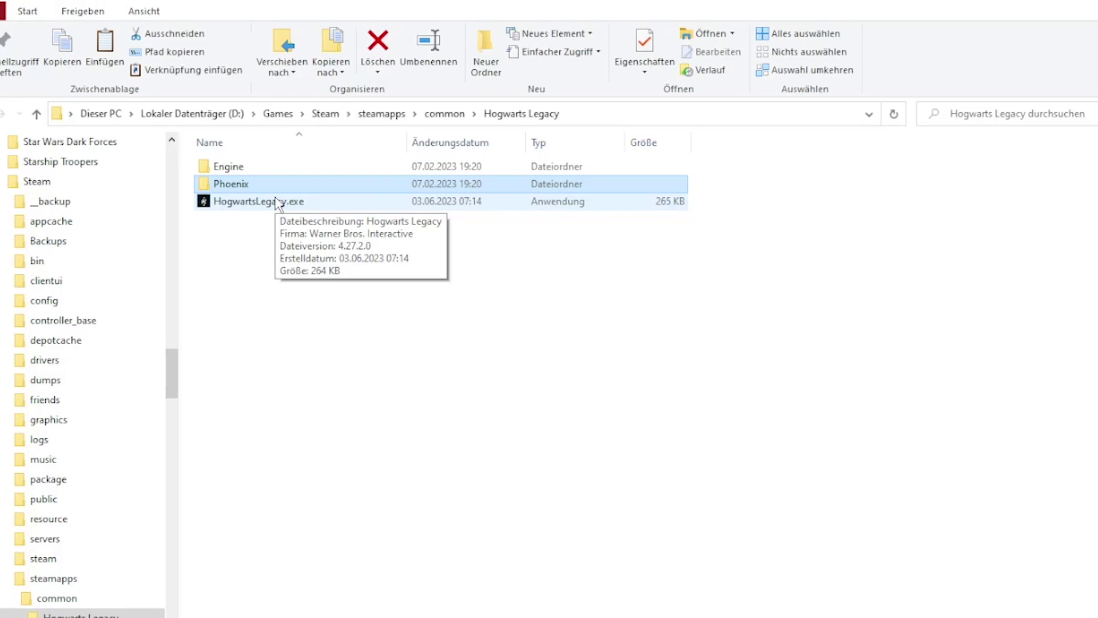
double_click(238, 188)
double_click(253, 168)
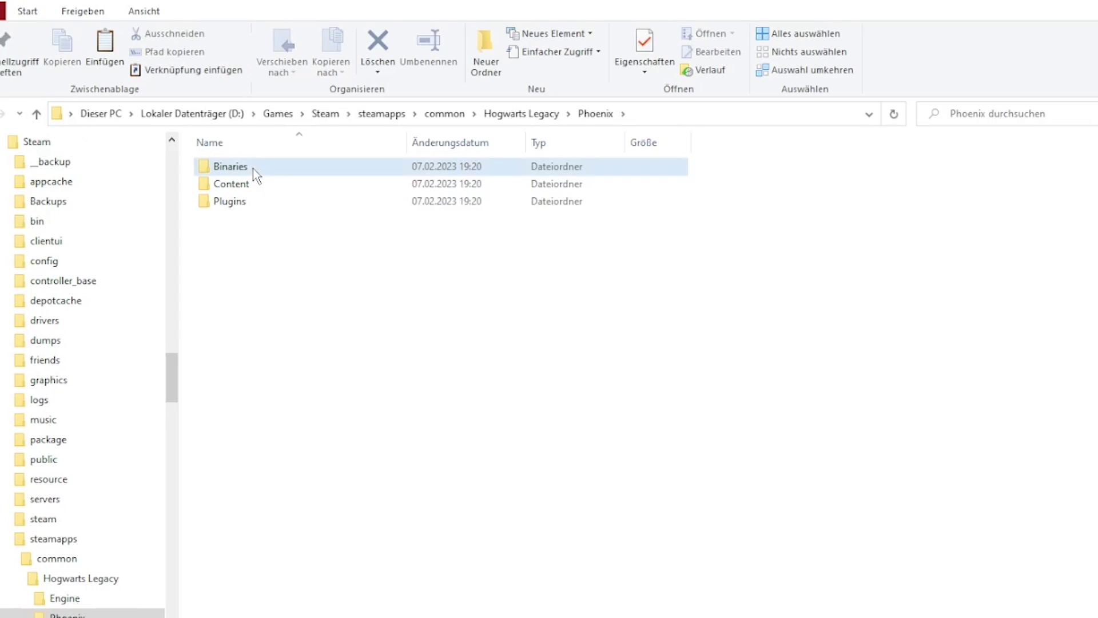
double_click(253, 171)
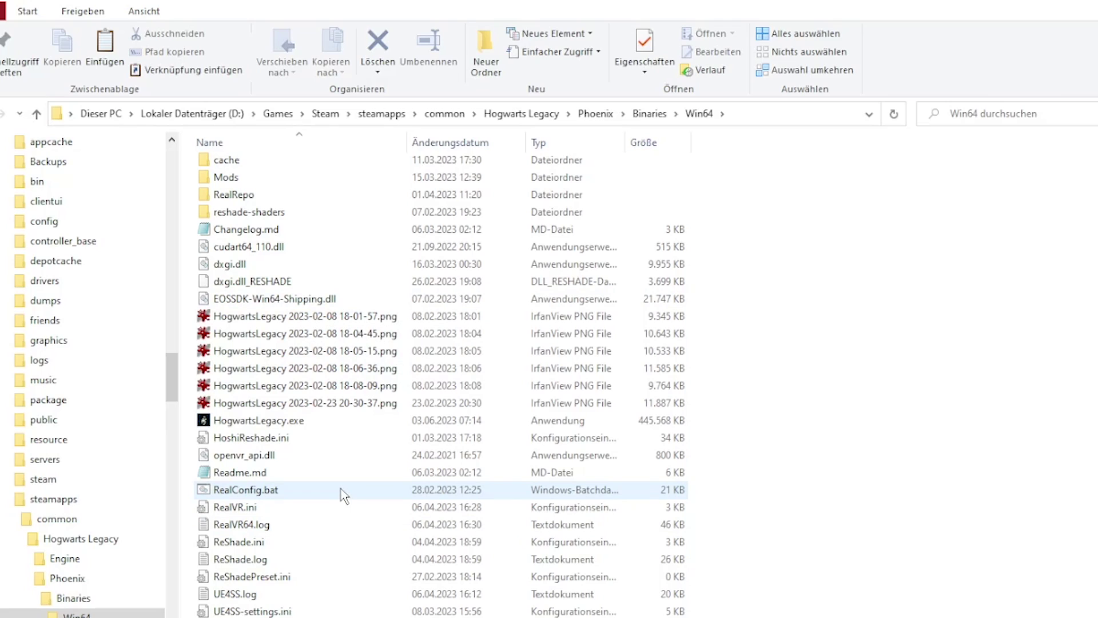
left_click(260, 418)
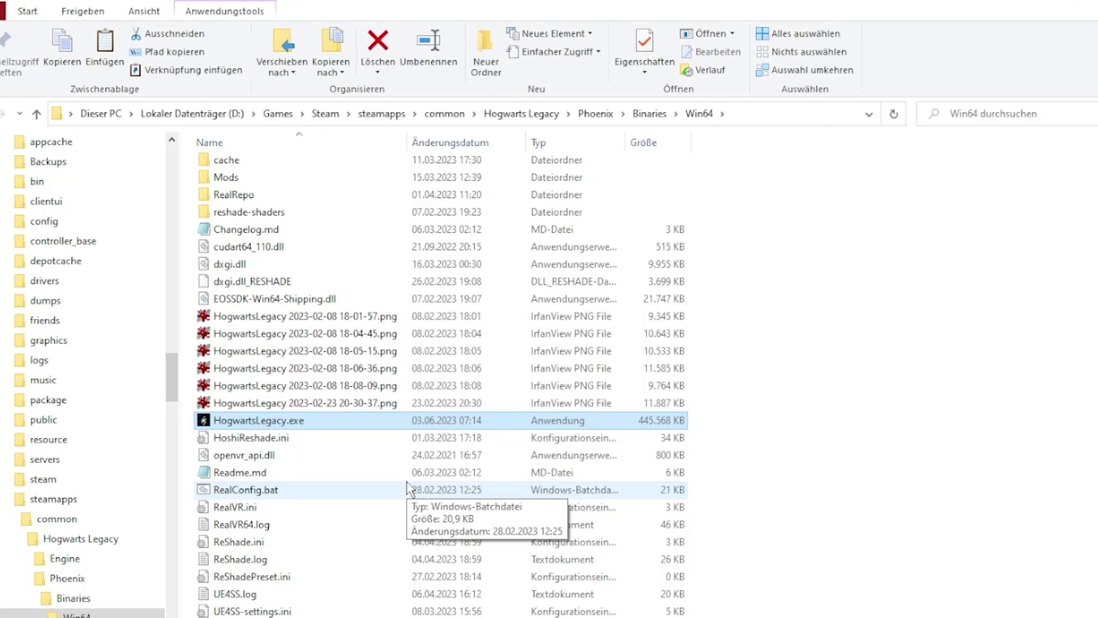
Paste the copied mod files into the Win64 folder, replacing the existing files with the same names
right_click(923, 285)
left_click(981, 407)
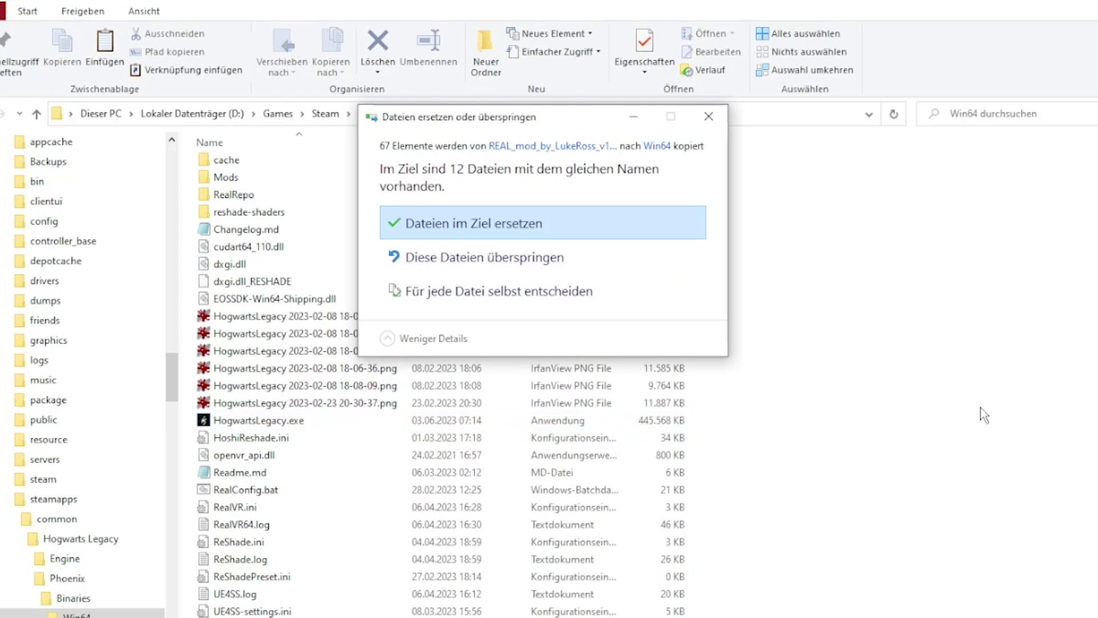
left_click(438, 233)
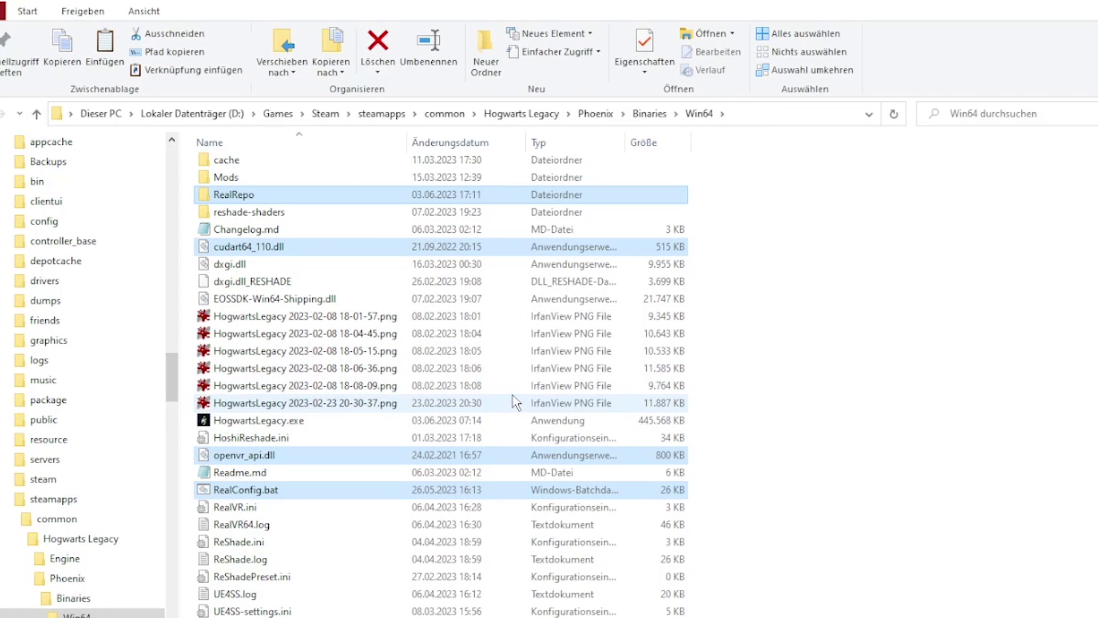
left_click(834, 500)
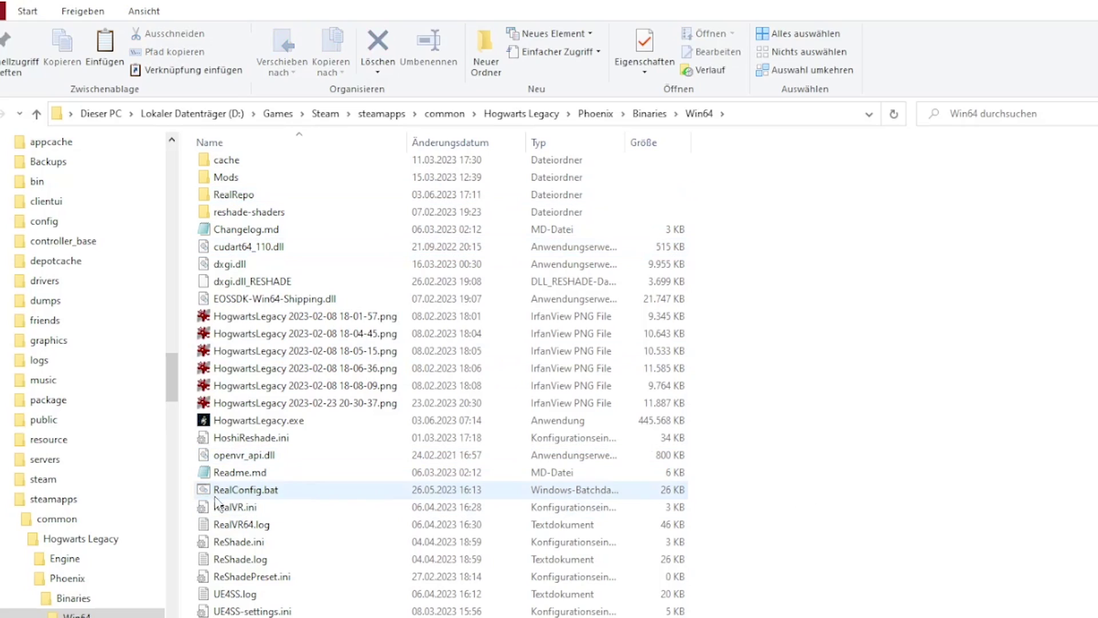
Run RealConfig.bat, choose K to keep the existing R.E.A.L. VR settings, and close the finished script
left_click(232, 496)
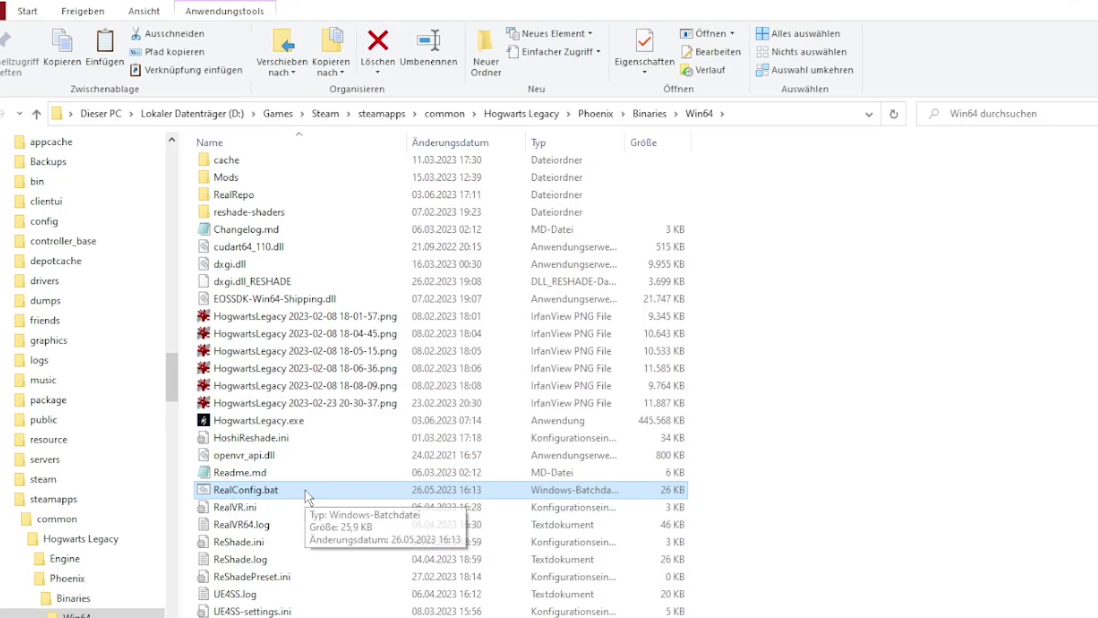
double_click(306, 491)
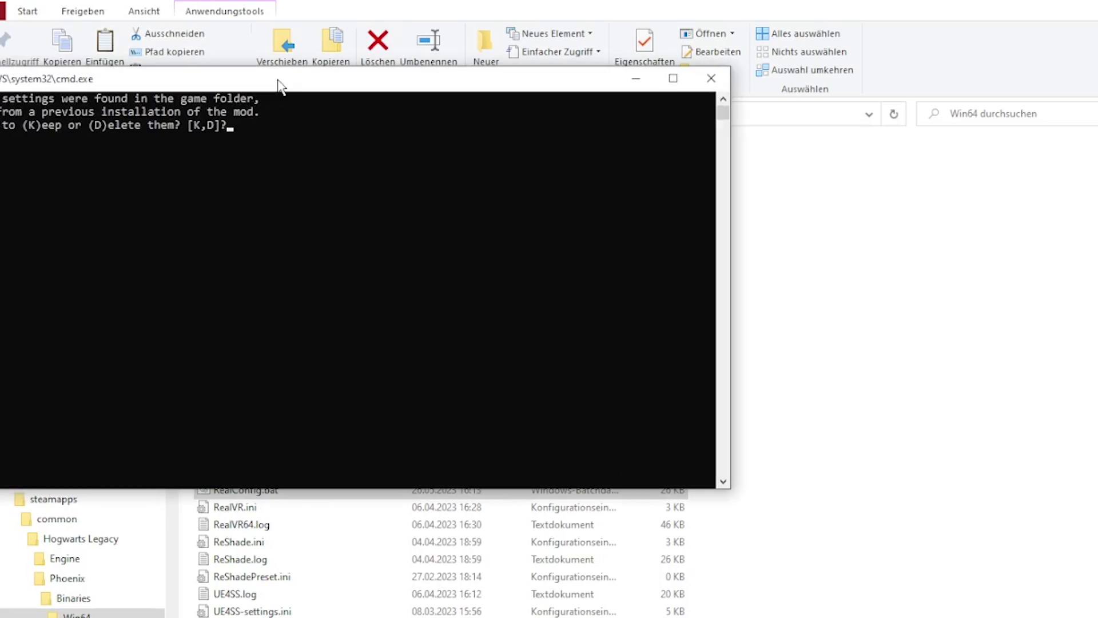
left_click_drag(281, 86, 382, 113)
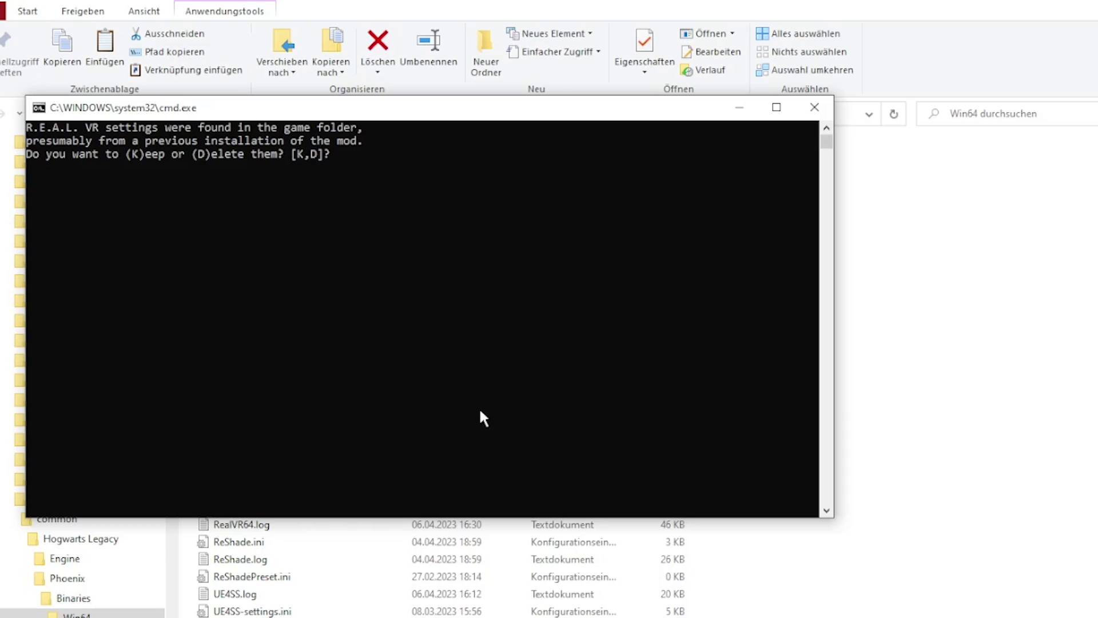
type("K")
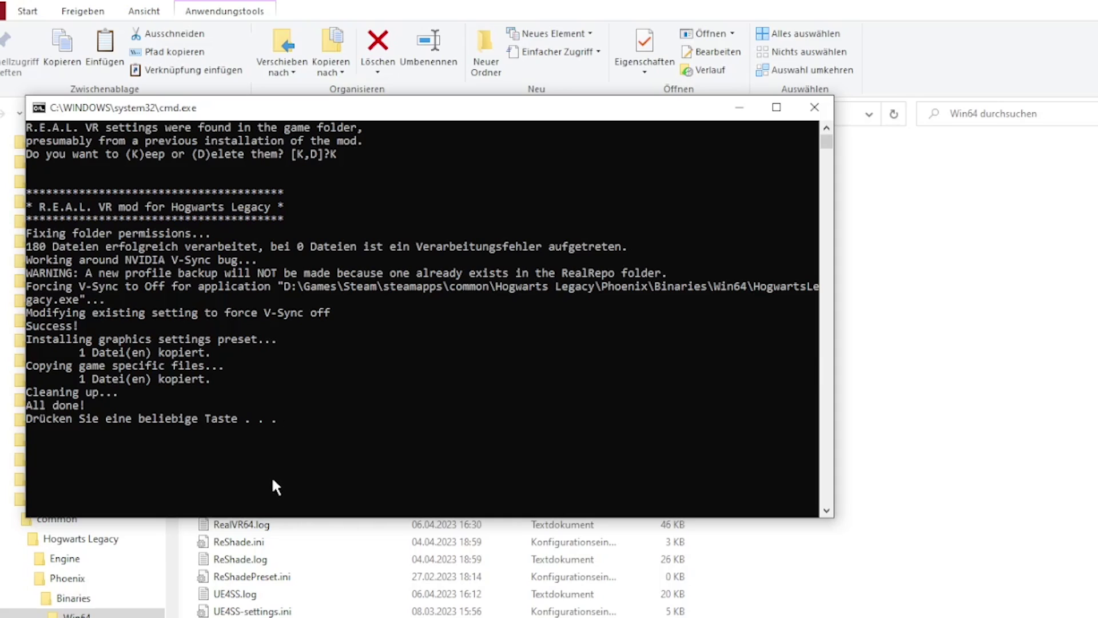
left_click(286, 450)
left_click(320, 420)
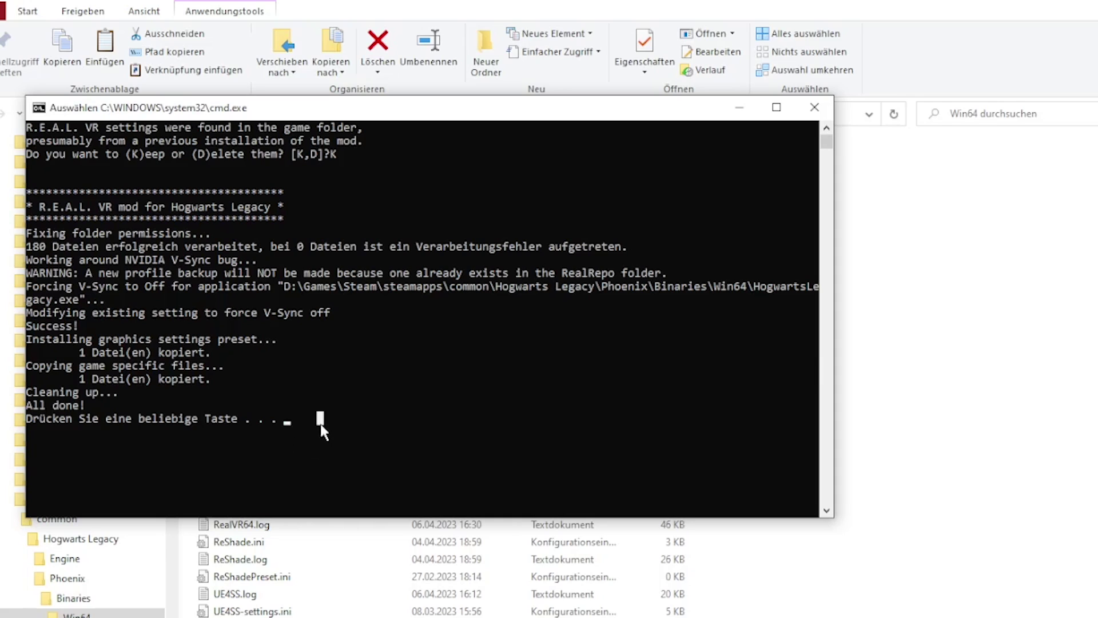
key("Return")
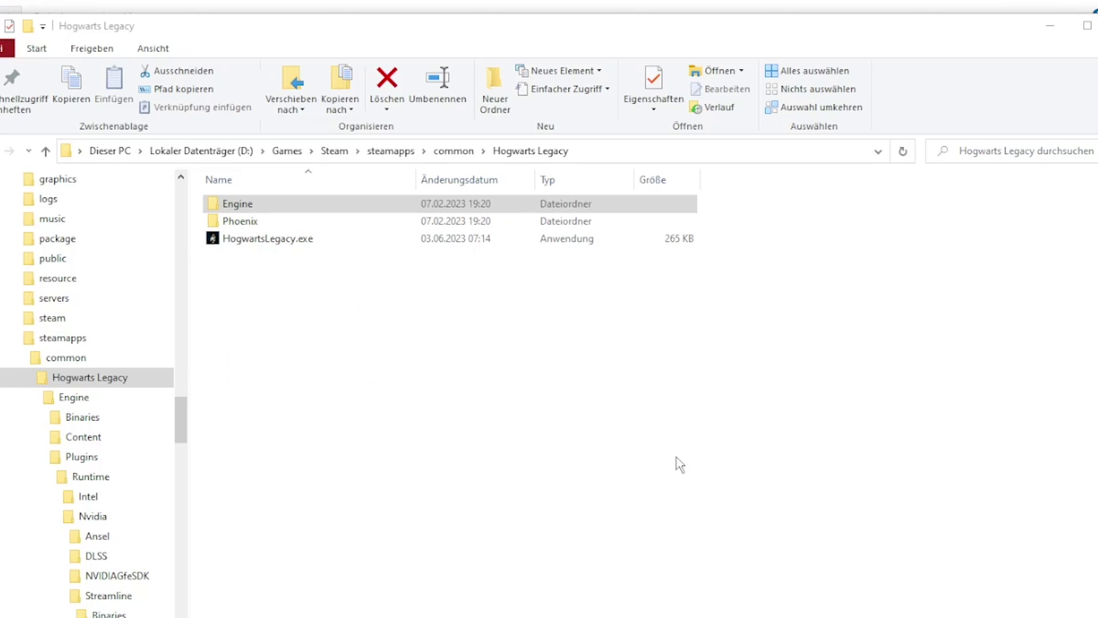
Go to Engine\Plugins\Runtime\Nvidia inside the Hogwarts Legacy folder and select the Streamline folder
left_click(235, 207)
double_click(235, 208)
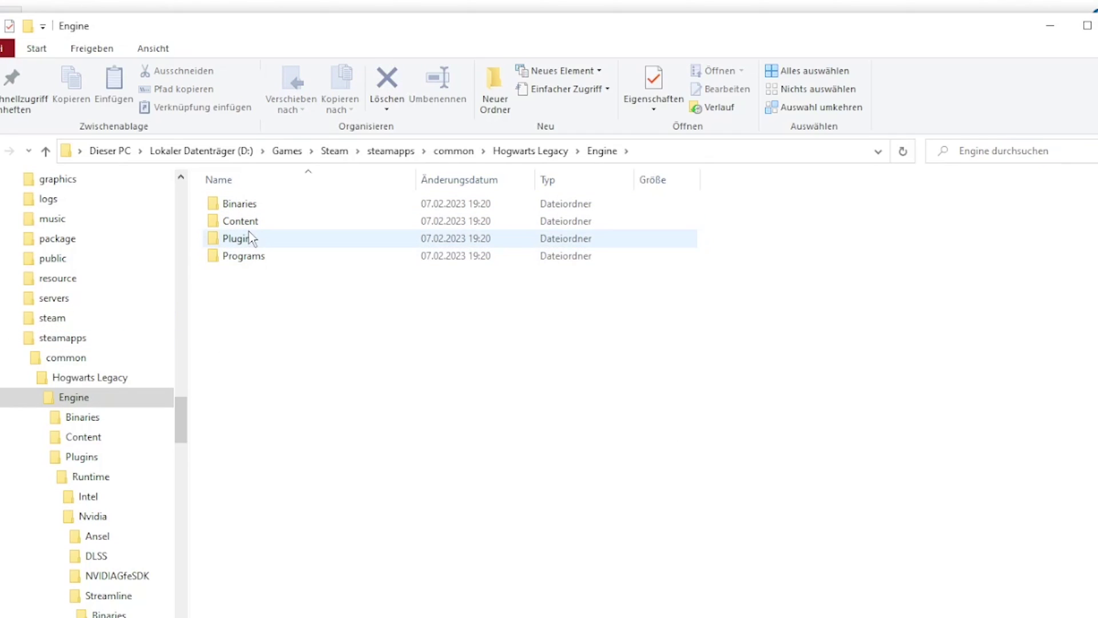
double_click(248, 238)
left_click(255, 208)
double_click(255, 207)
left_click(246, 221)
double_click(246, 221)
left_click(241, 259)
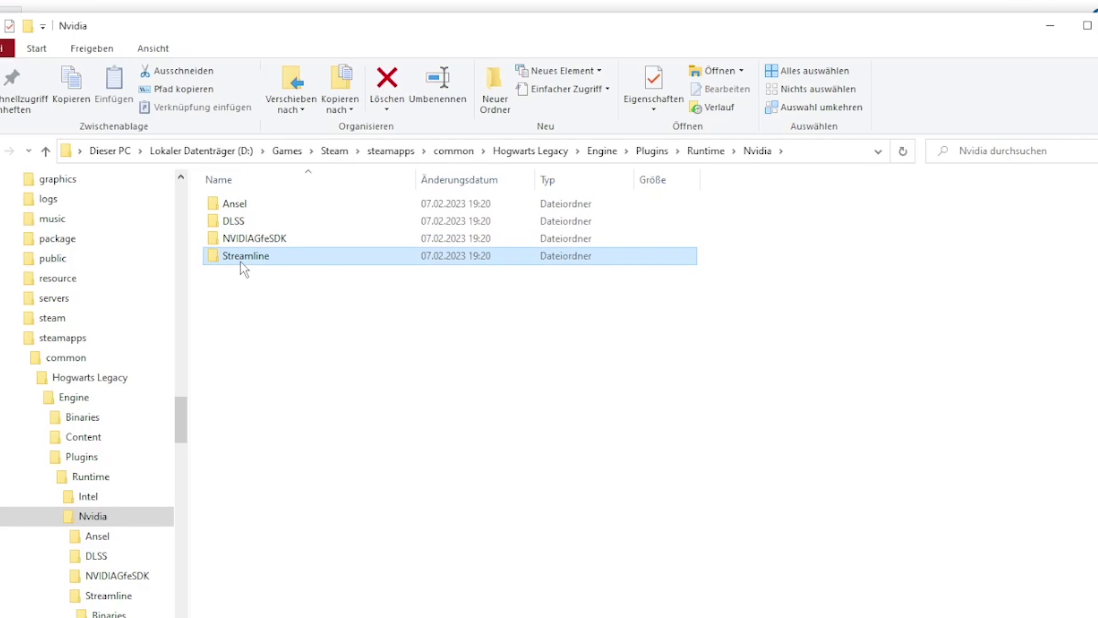
Open Streamline\Binaries\ThirdParty\Win64 and select sl.interposer.dll to inspect it
double_click(231, 259)
double_click(231, 207)
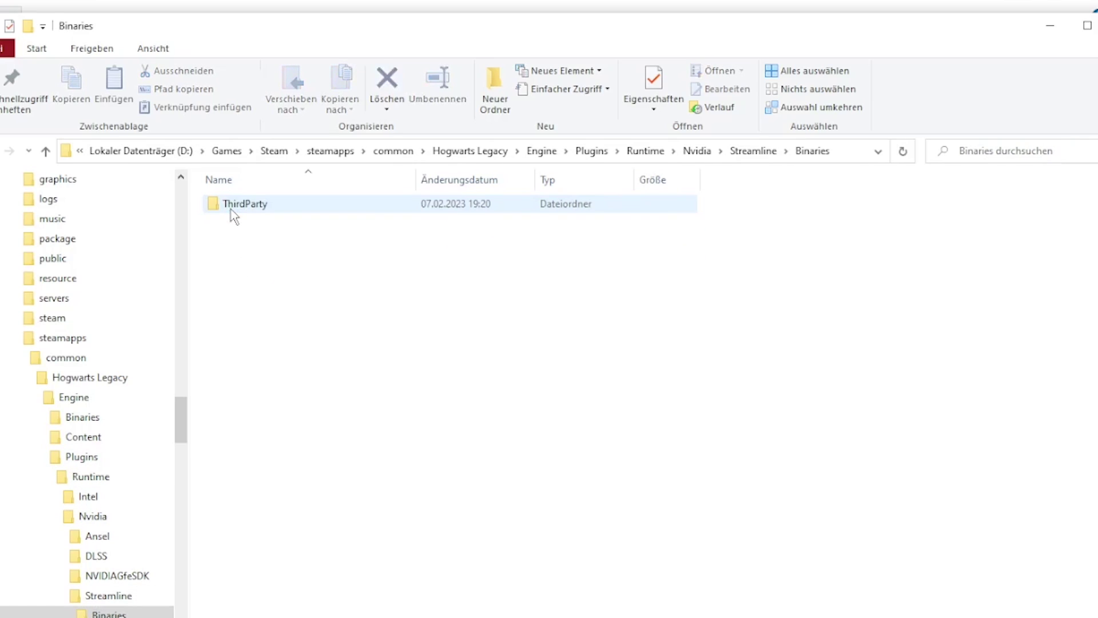
double_click(232, 208)
double_click(234, 206)
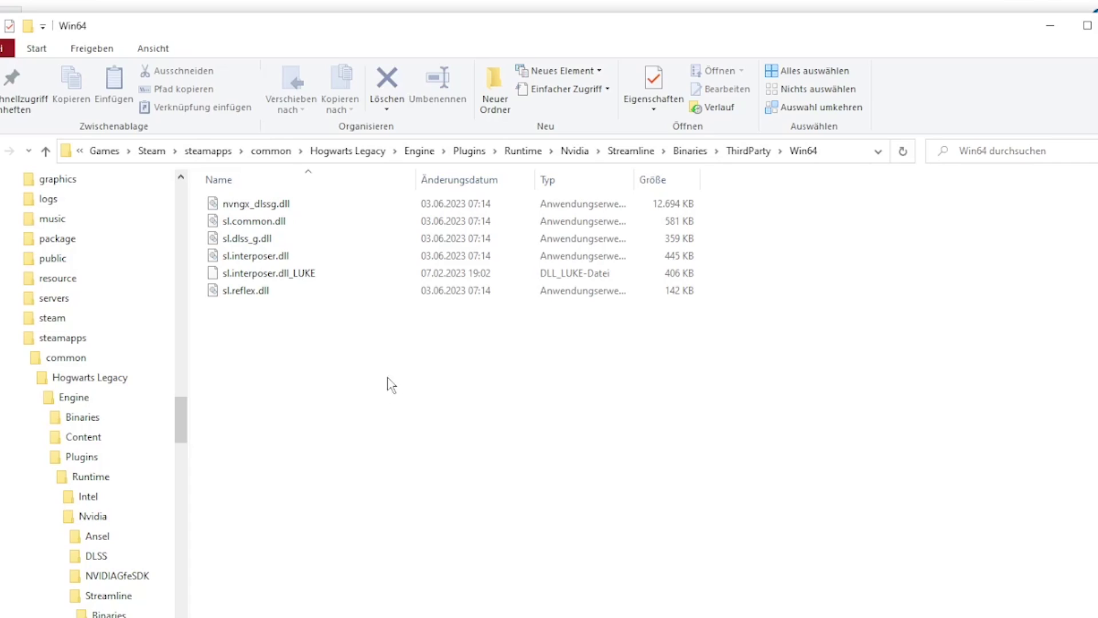
mouse_move(234, 262)
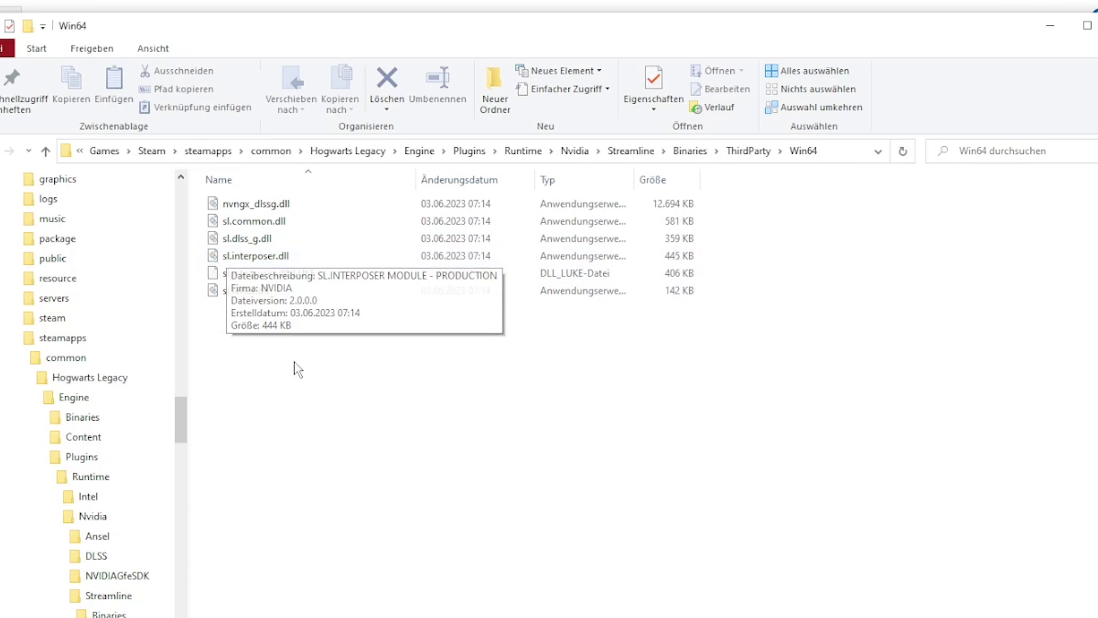
left_click(288, 256)
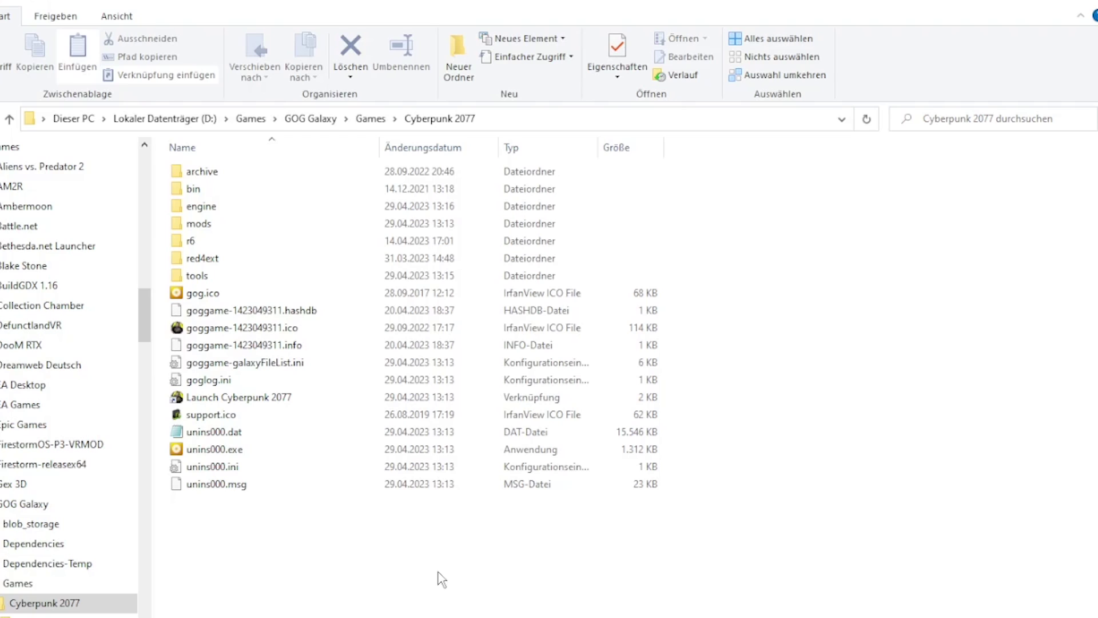
Look through the folders holding the game executables: bin\x64 for Cyberpunk 2077 and Game for ELDEN RING
left_click(193, 189)
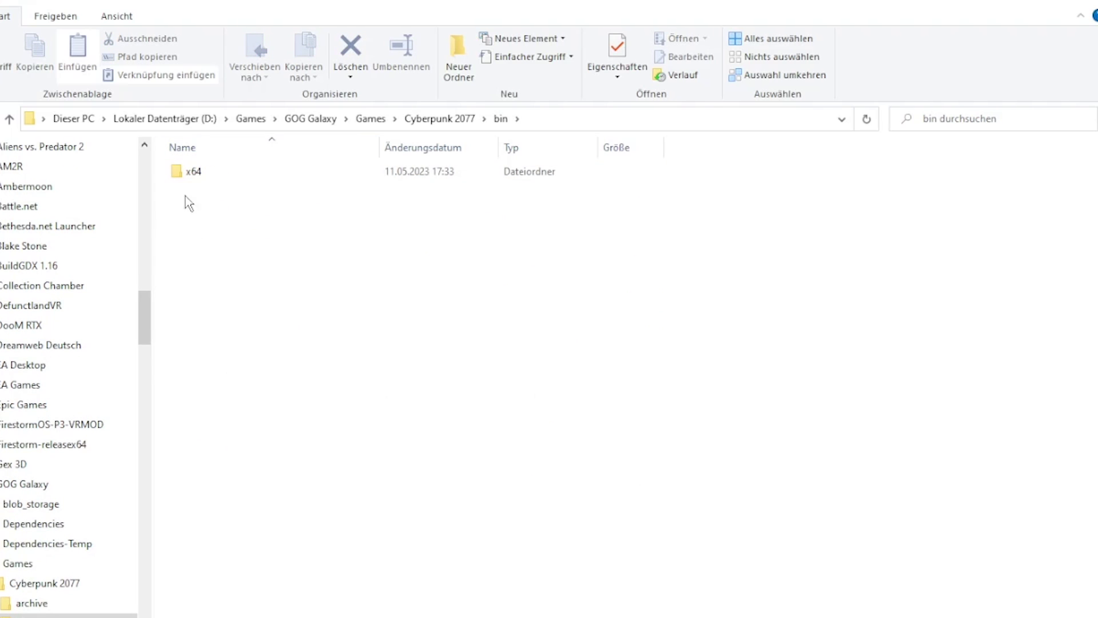
double_click(199, 173)
scroll(274, 432, "down", 2)
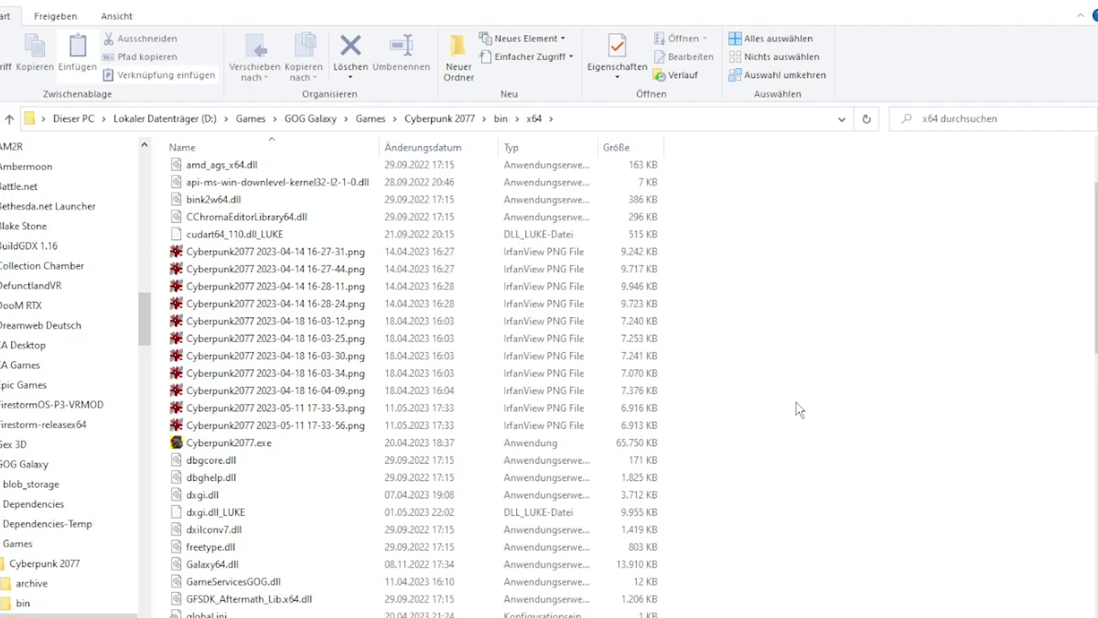
scroll(800, 410, "down", 2)
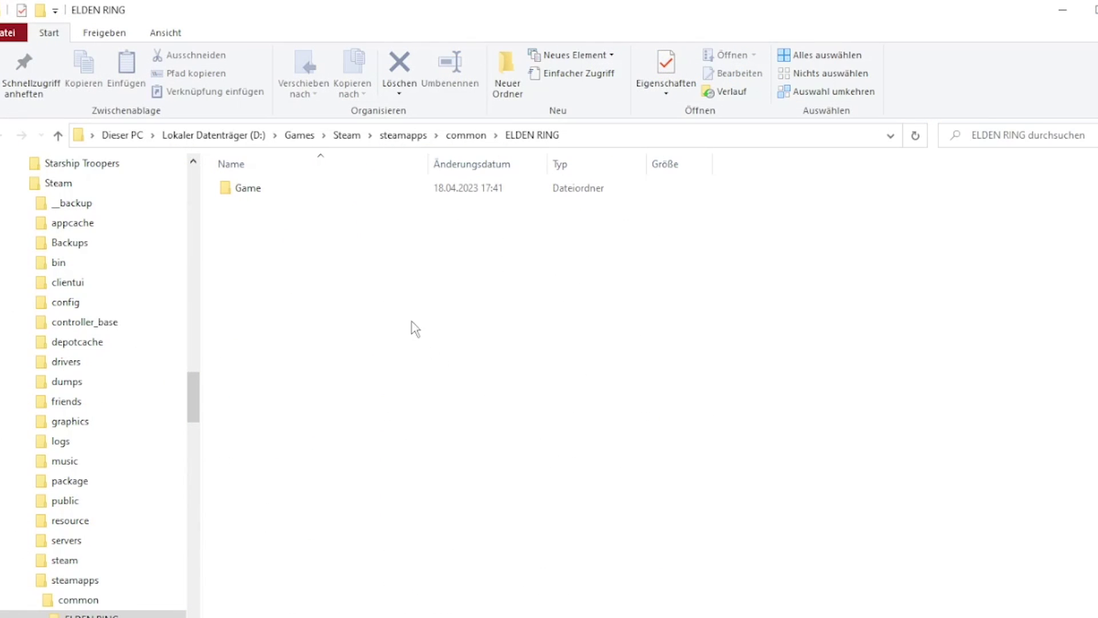
double_click(252, 188)
scroll(432, 382, "down", 2)
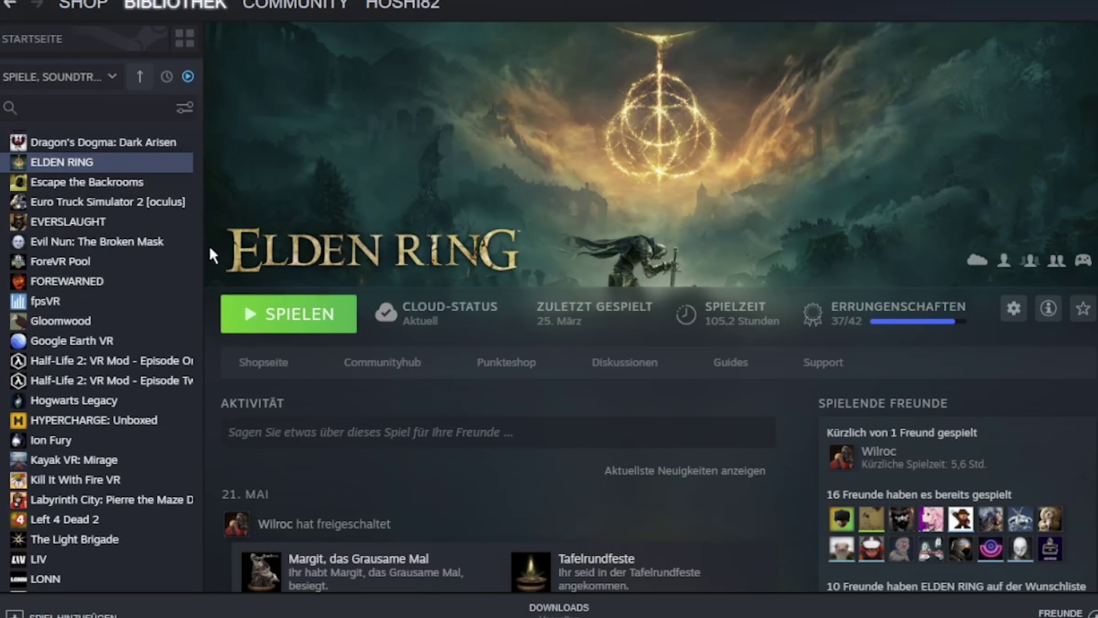
Switch to Steam and open the properties of ELDEN RING from the library list
right_click(62, 166)
left_click(74, 265)
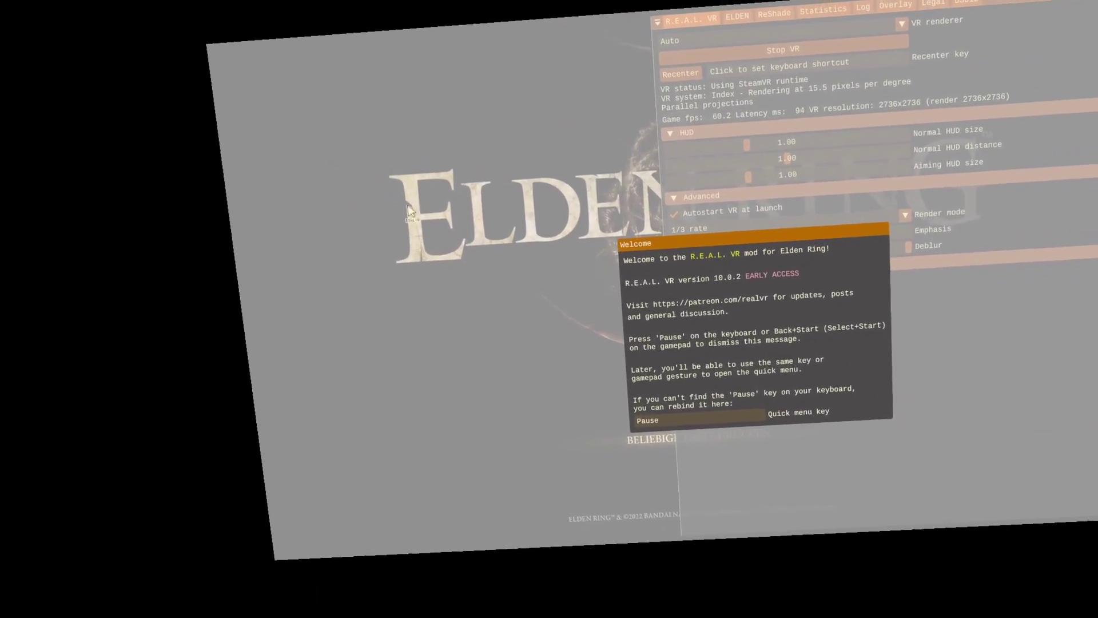
Rebind the quick menu key to Ctrl + F12 in the R.E.A.L. VR welcome window of Elden Ring
left_click(667, 442)
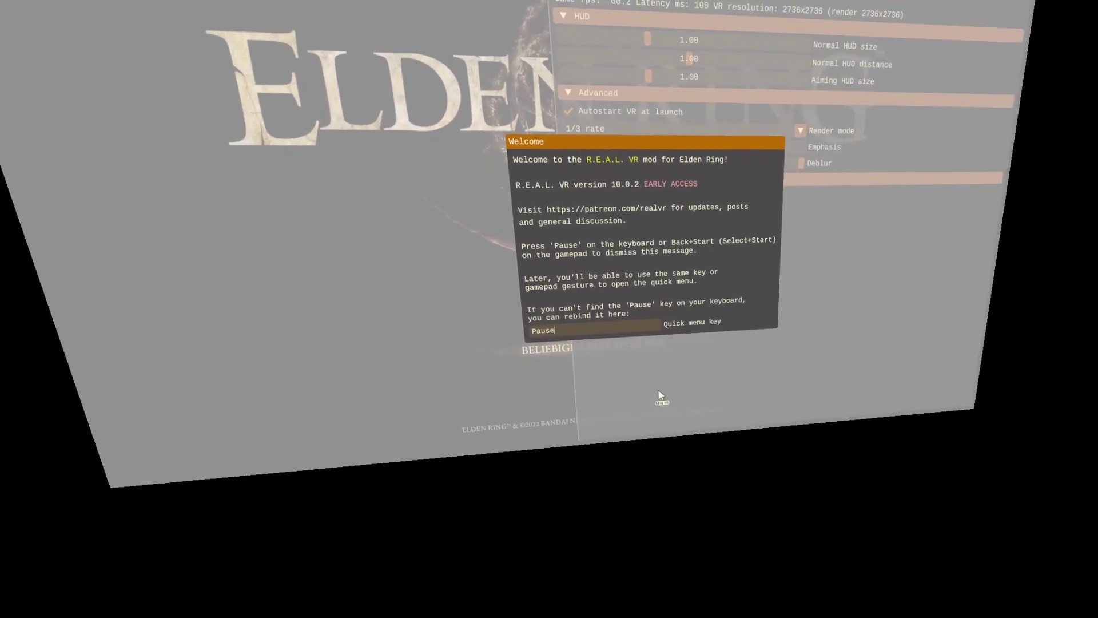
key("ctrl+F12")
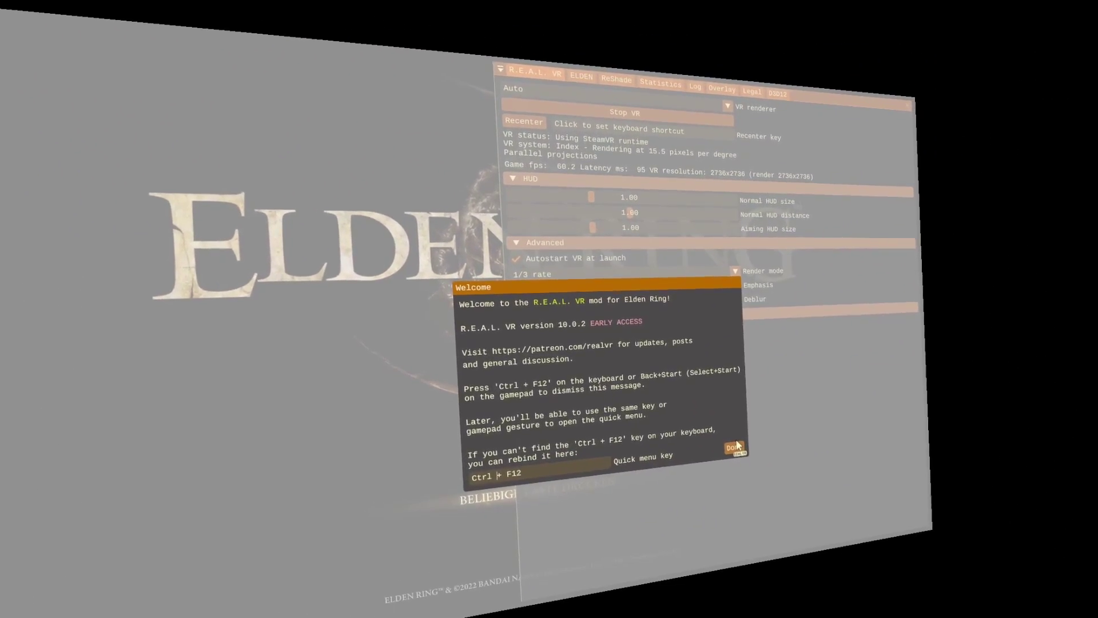
Close the welcome window, bring up the quick menu and go to the main R.E.A.L. VR overlay
left_click(735, 447)
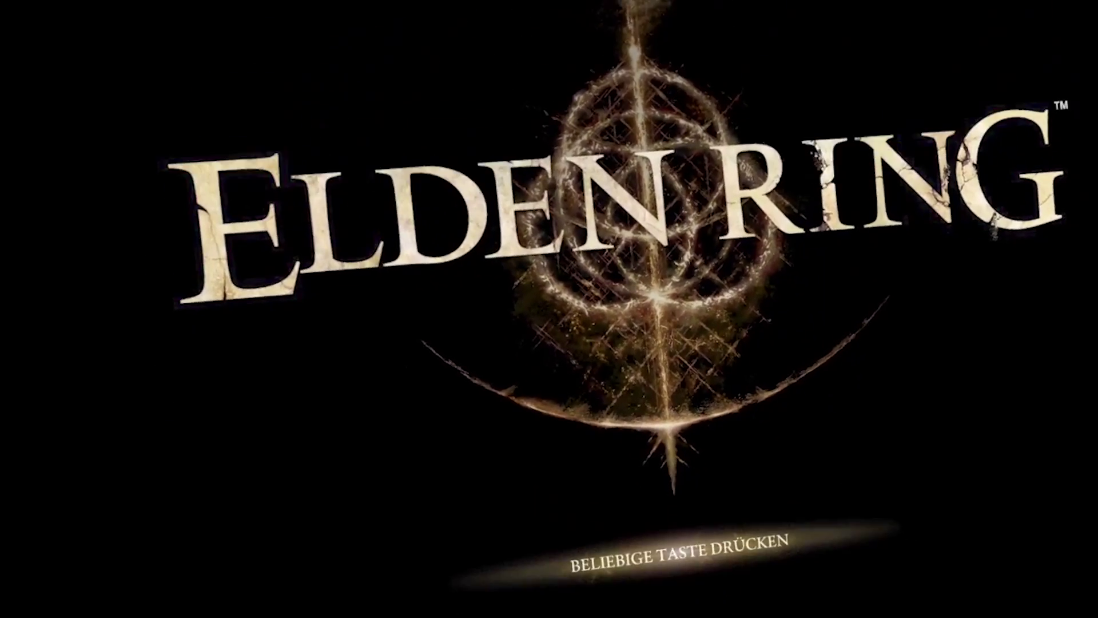
key("Return")
key("ctrl+q")
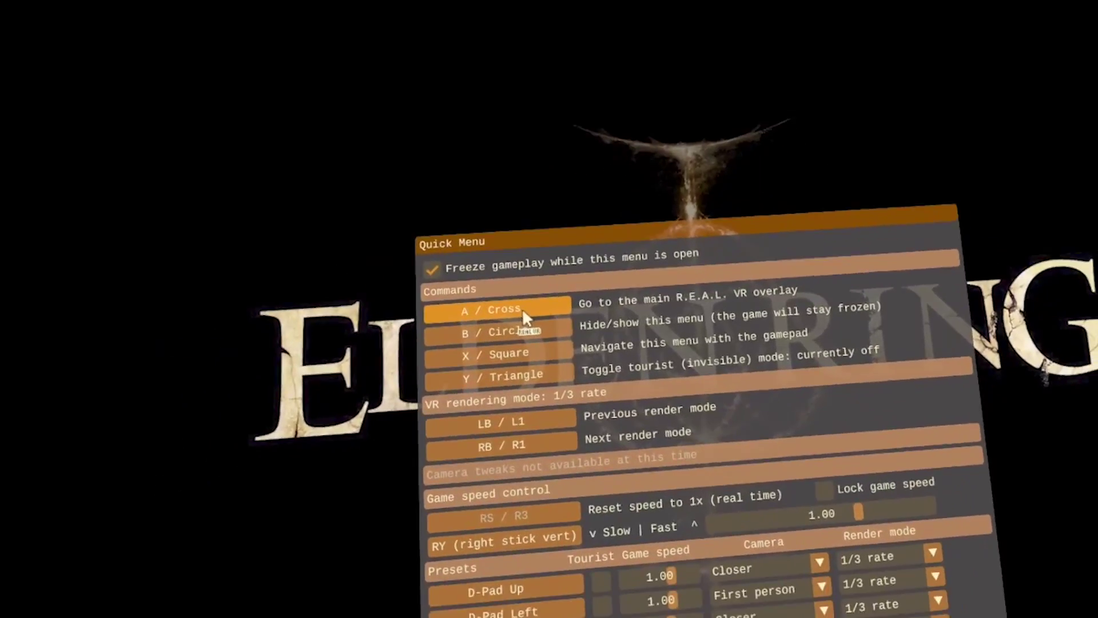
left_click(524, 311)
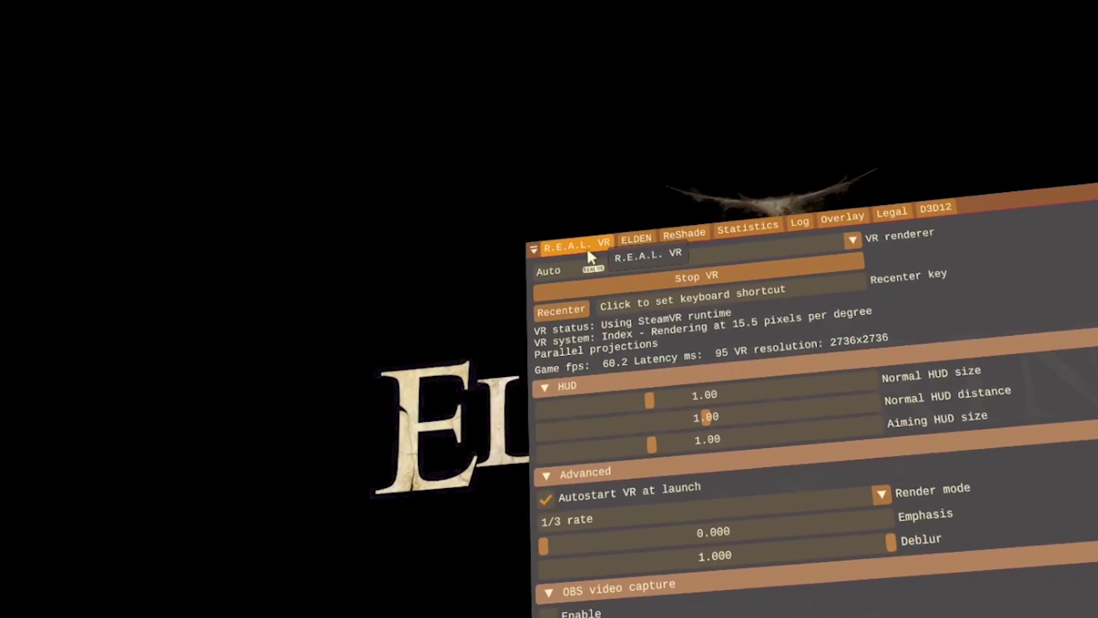
Look through the ELDEN, ReShade and Overlay settings, including the Effects section, and return to the R.E.A.L. VR settings
left_click(656, 270)
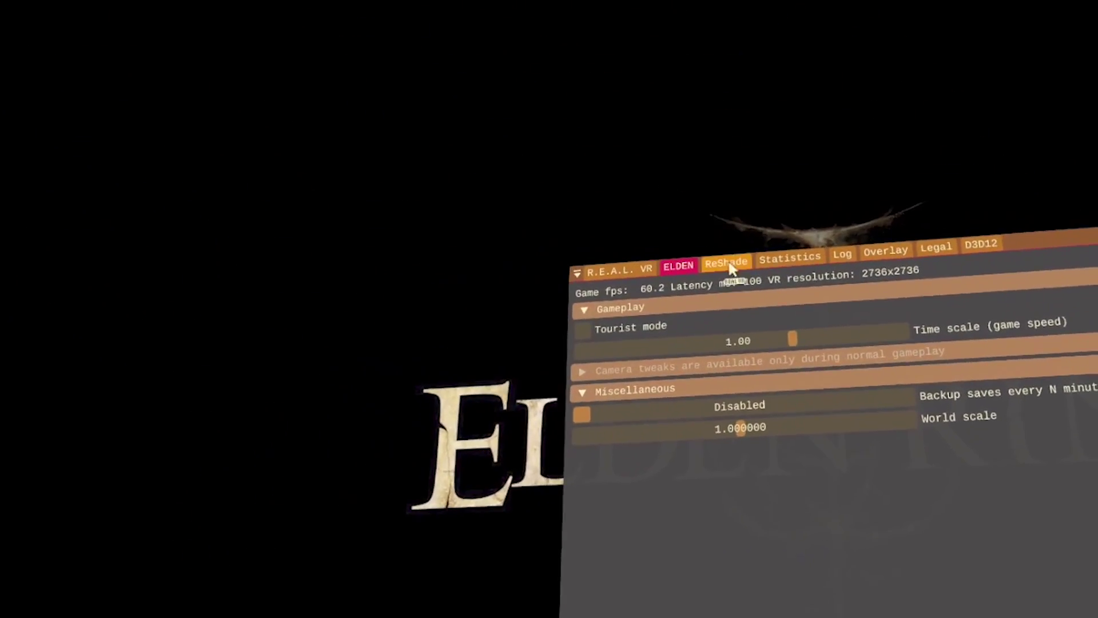
left_click(747, 293)
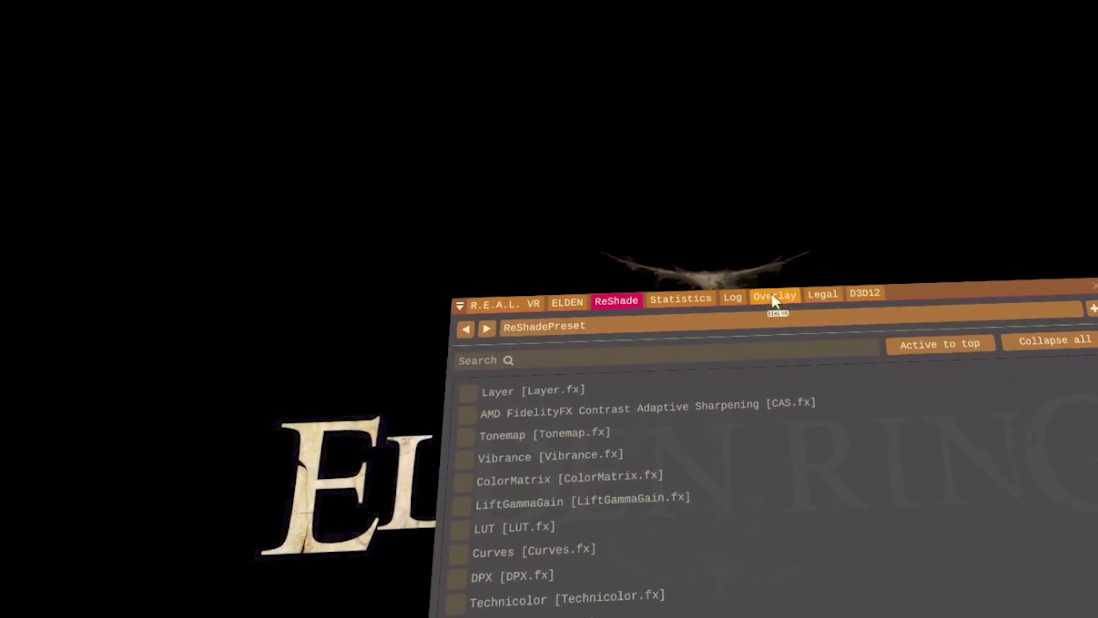
left_click(767, 307)
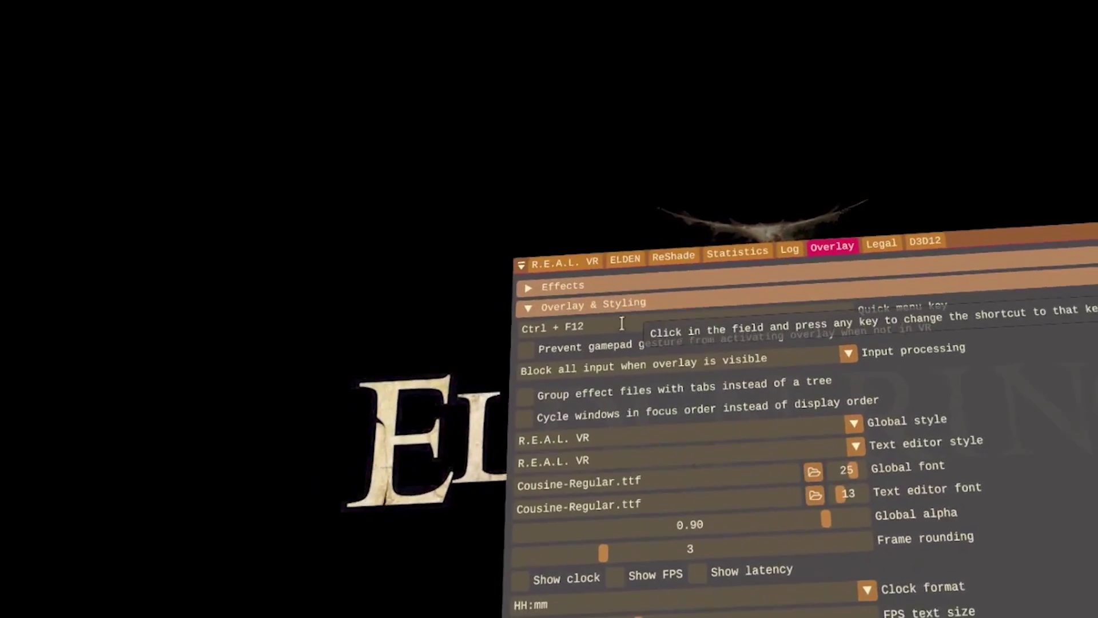
left_click(659, 290)
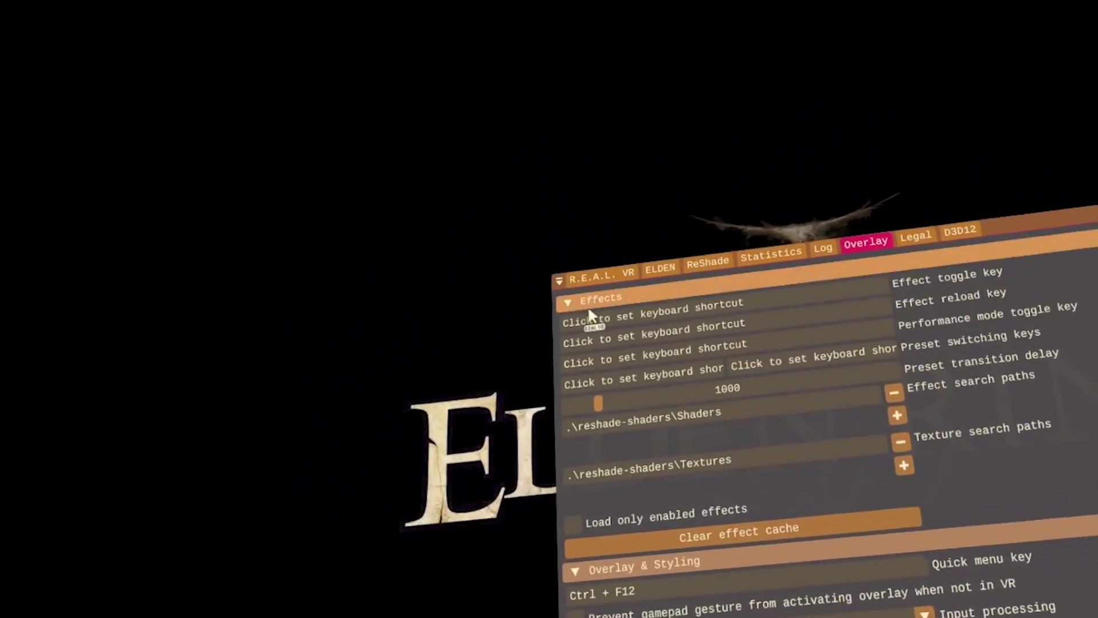
left_click(622, 237)
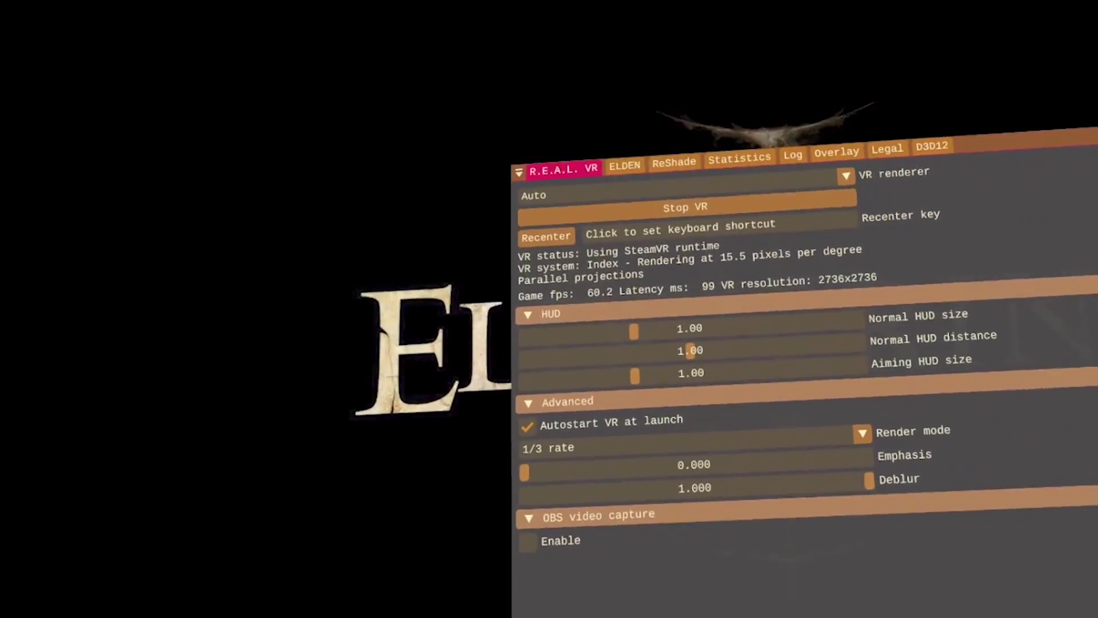